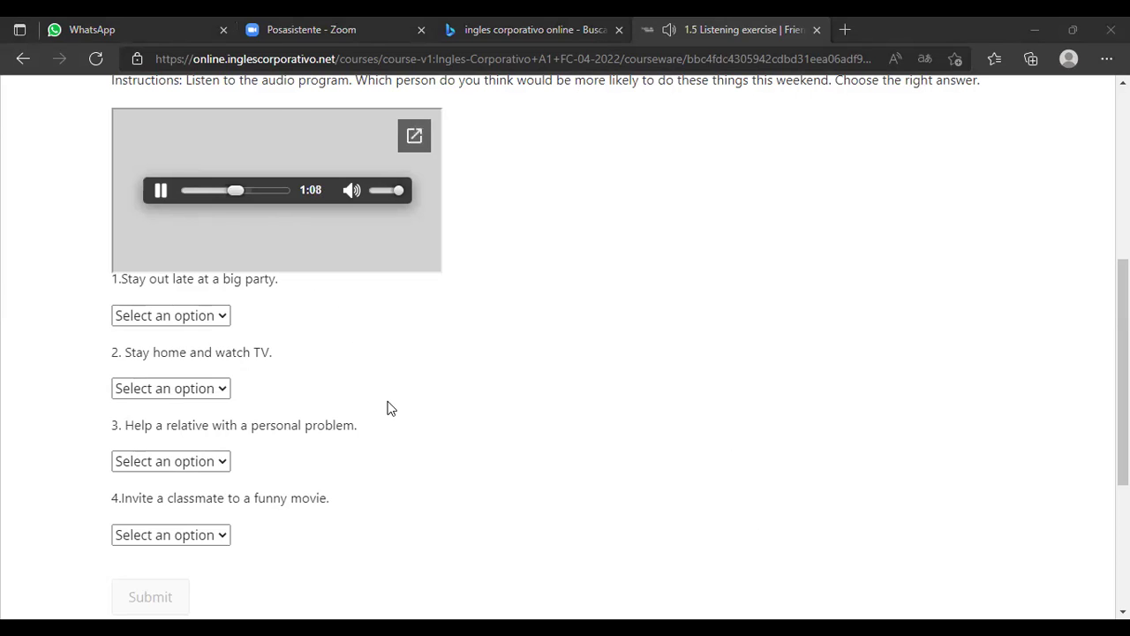
Answer question 1, "Stay out late at a big party", with Marcos.
scroll(396, 381, up, 1)
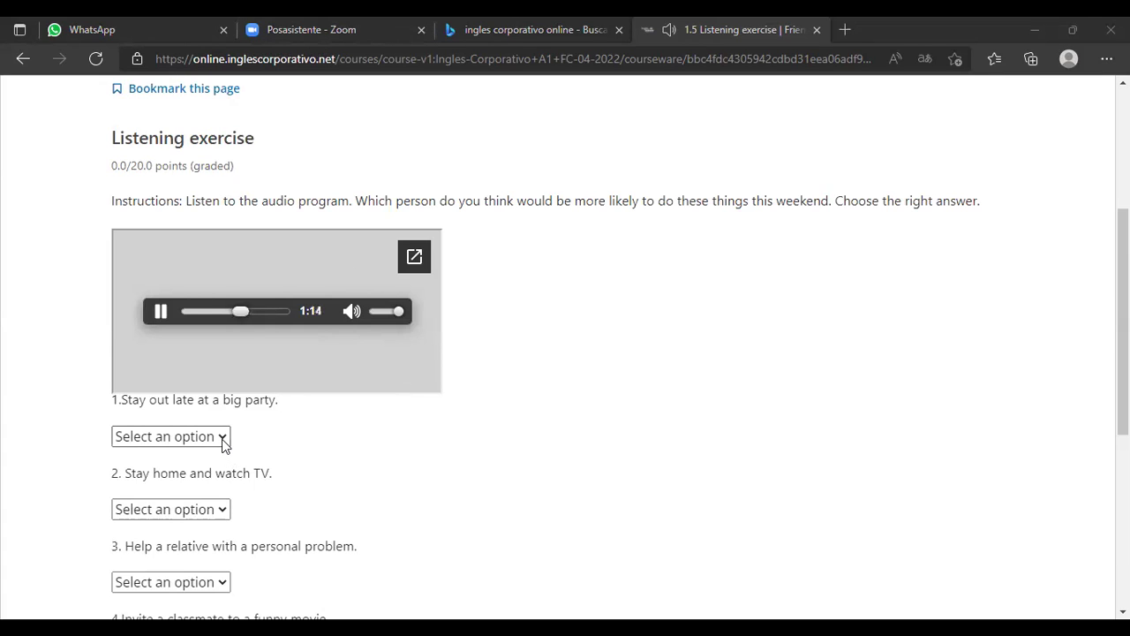
click(150, 440)
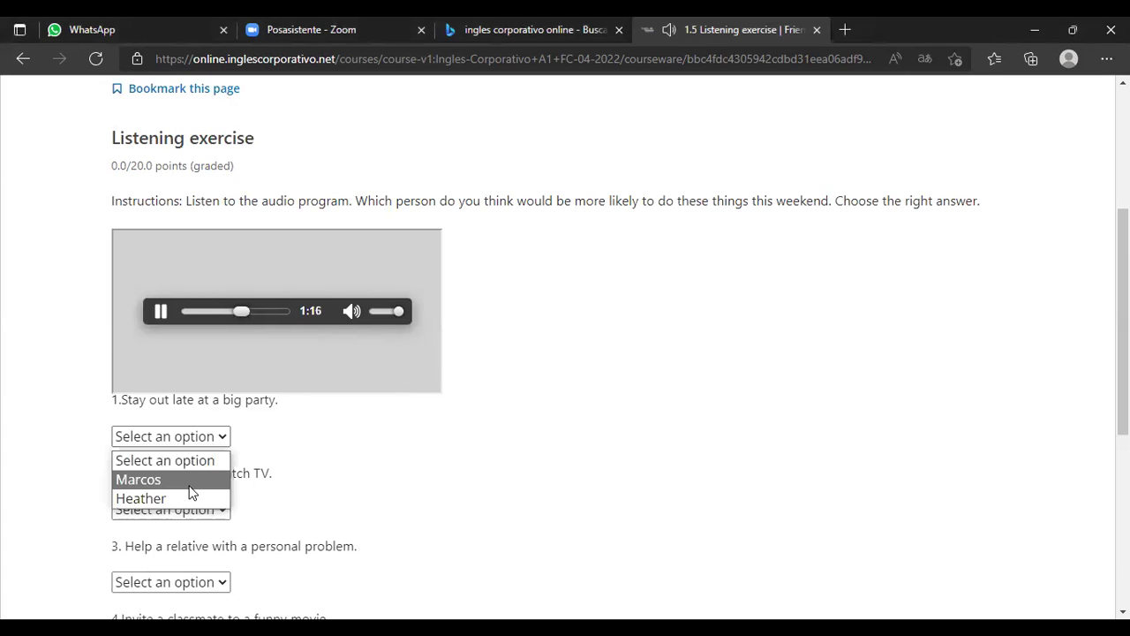
click(133, 480)
scroll(194, 465, down, 1)
scroll(194, 466, down, 1)
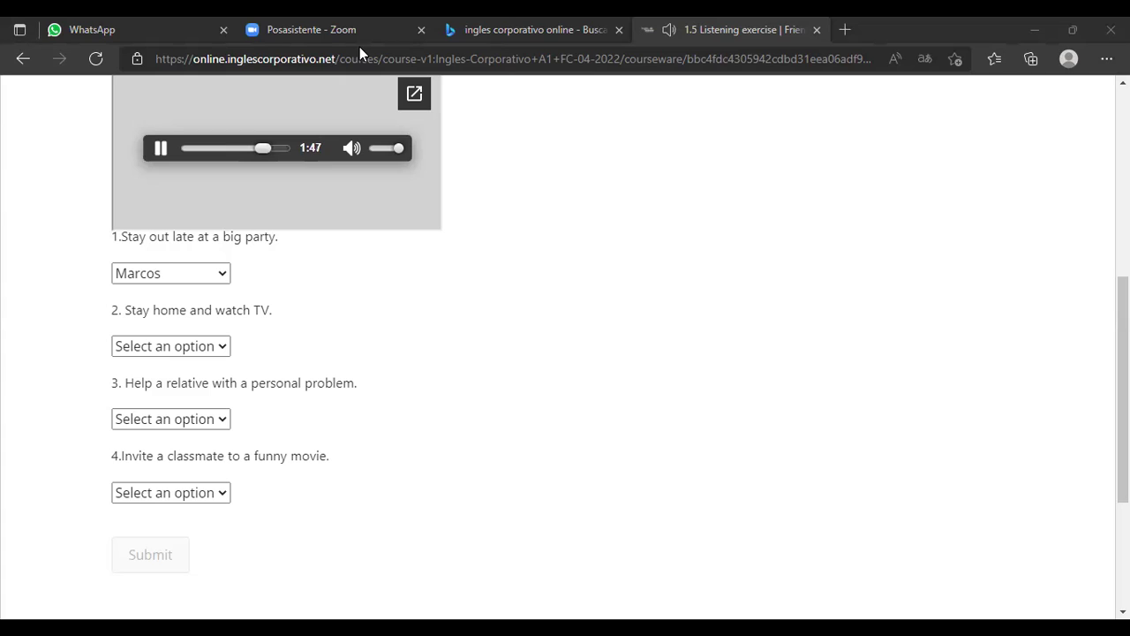
Pause the exercise audio and resume its playback from the same point.
click(162, 148)
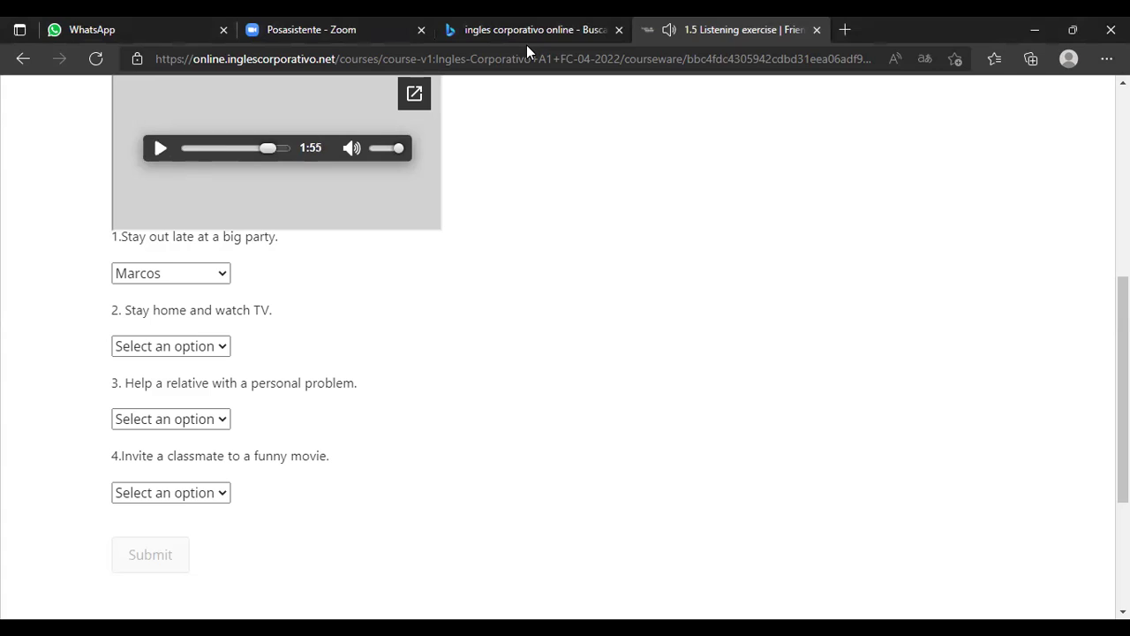
click(157, 148)
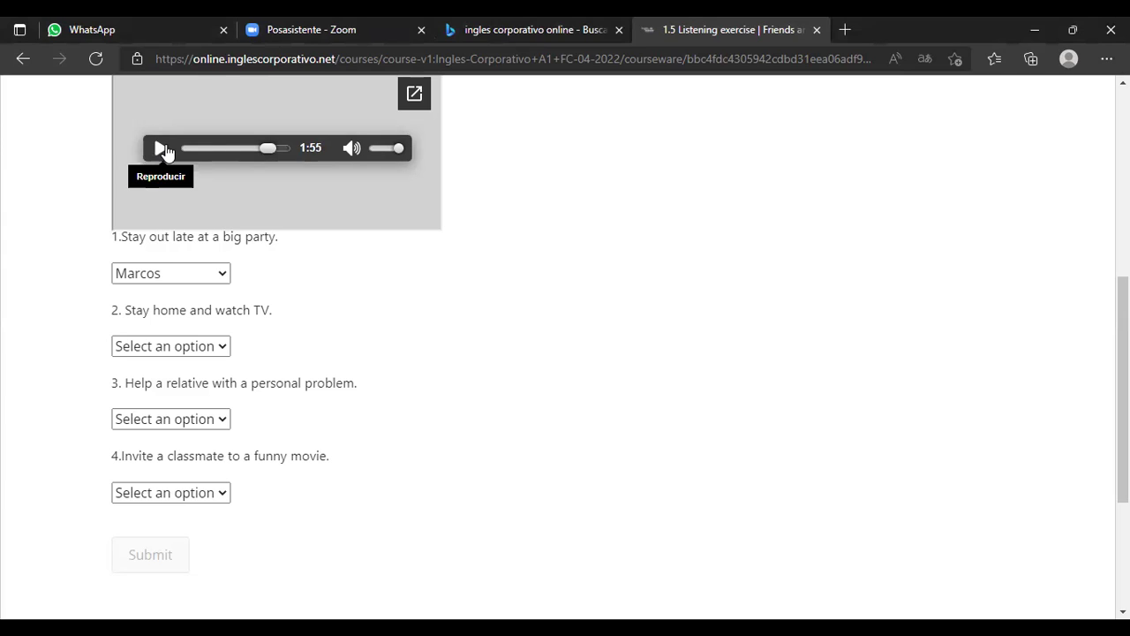
click(161, 149)
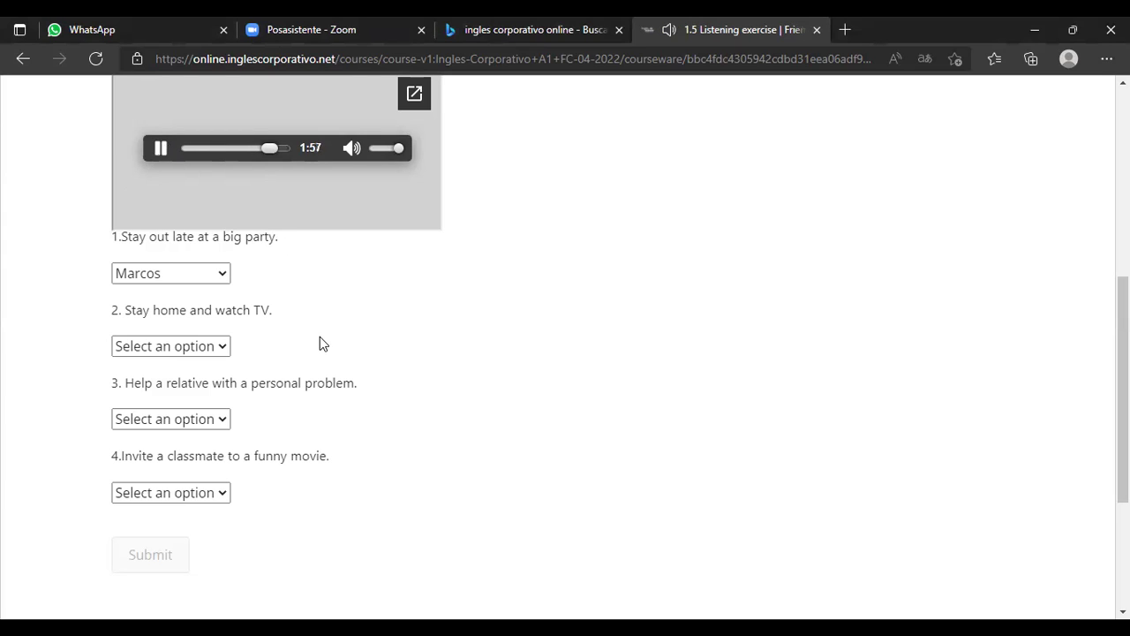
Answer question 2, "Stay home and watch TV", with Heather.
click(225, 350)
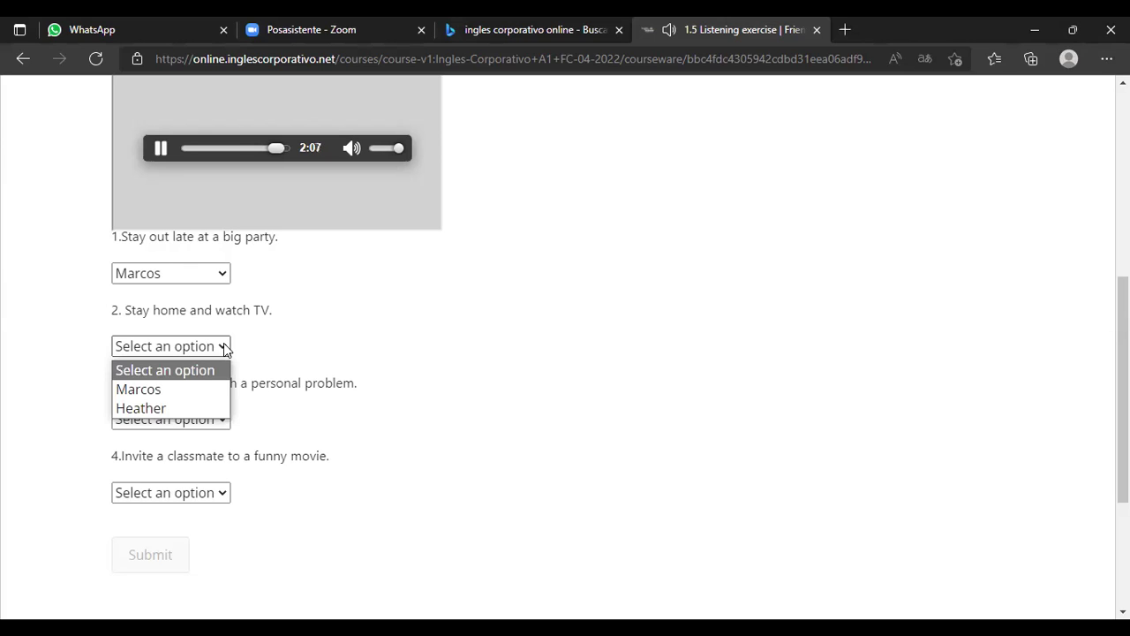
click(206, 407)
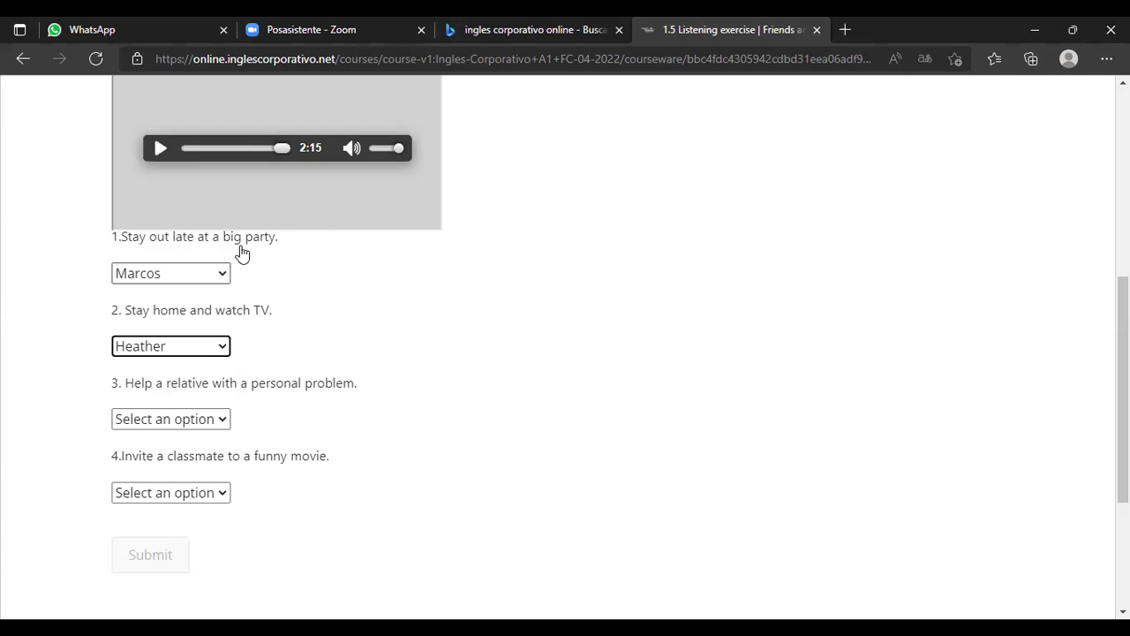
click(226, 420)
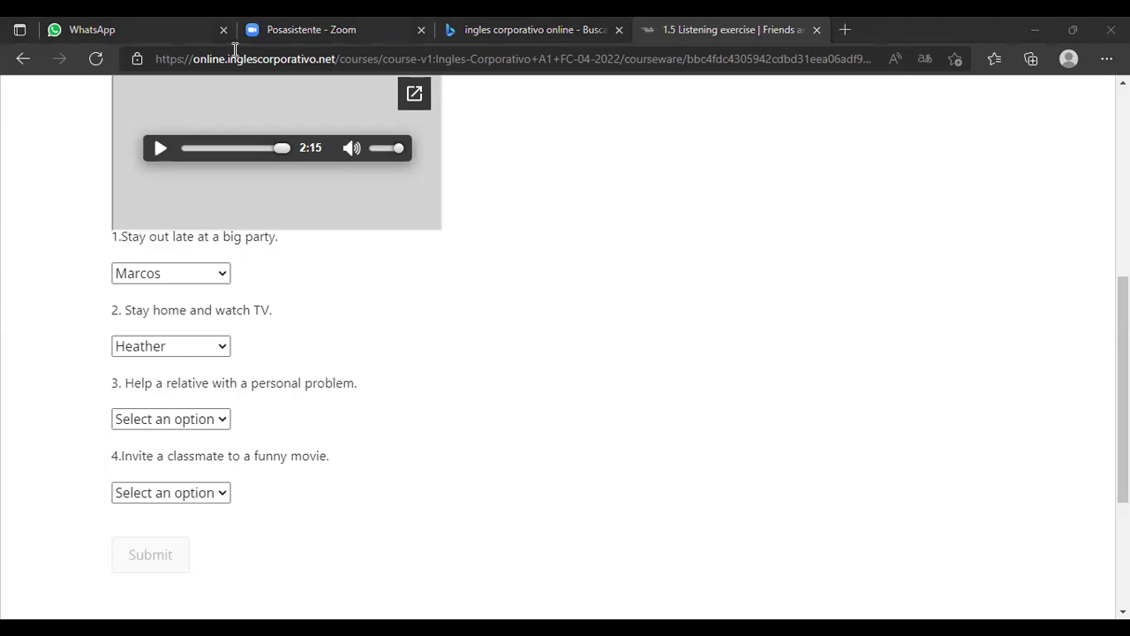
Change the answer to question 1 to Heather and the answer to question 2 to Marcos.
click(223, 279)
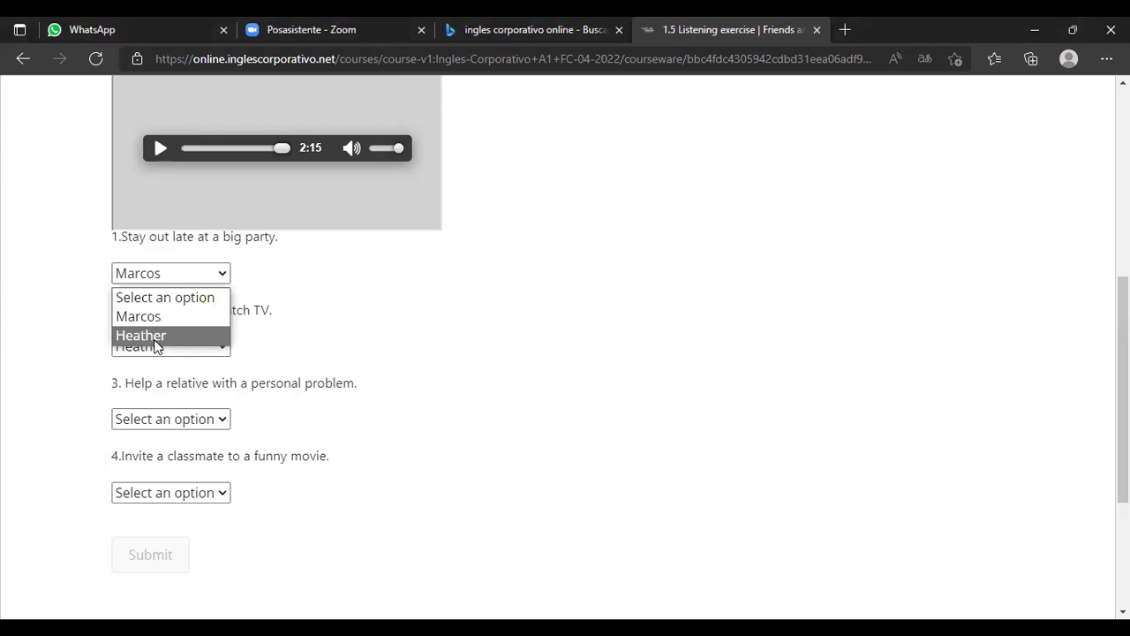
click(156, 345)
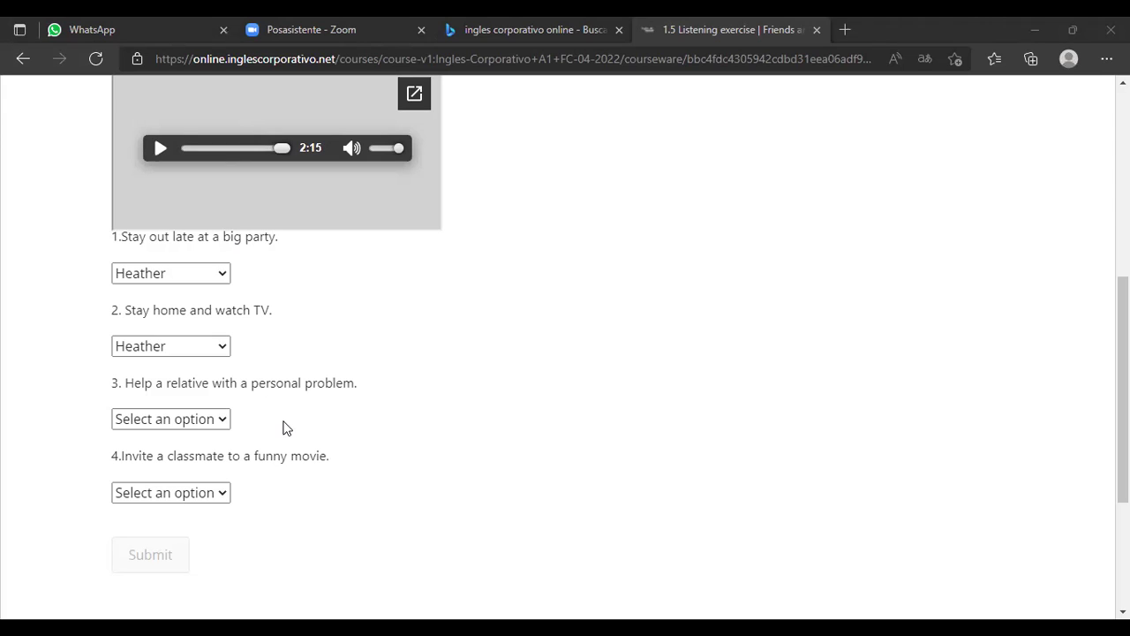
click(201, 352)
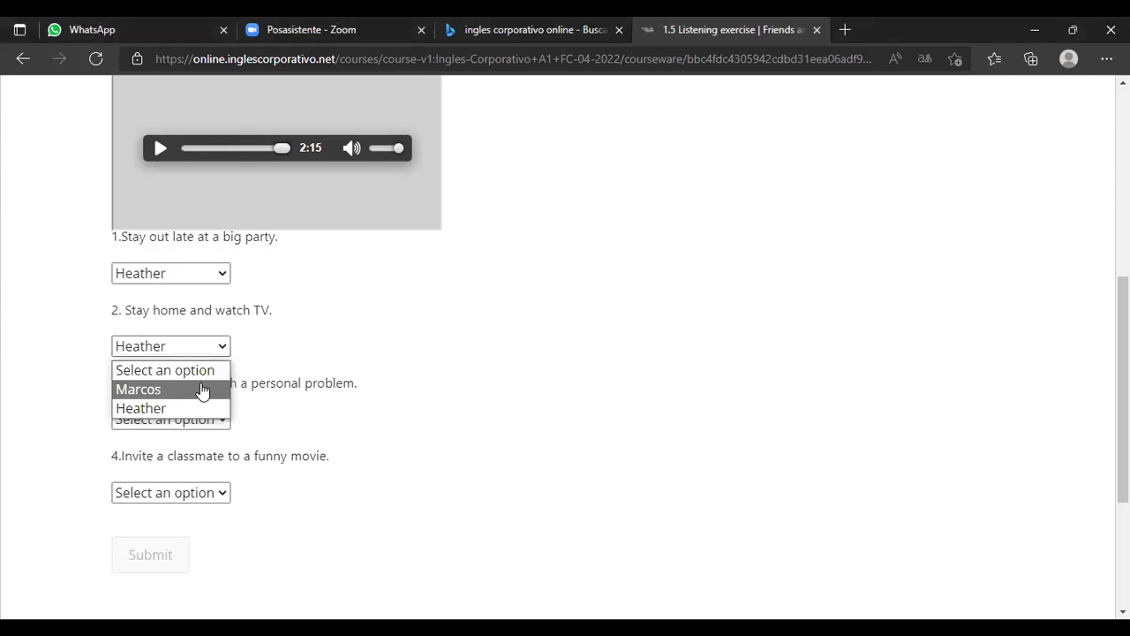
click(202, 389)
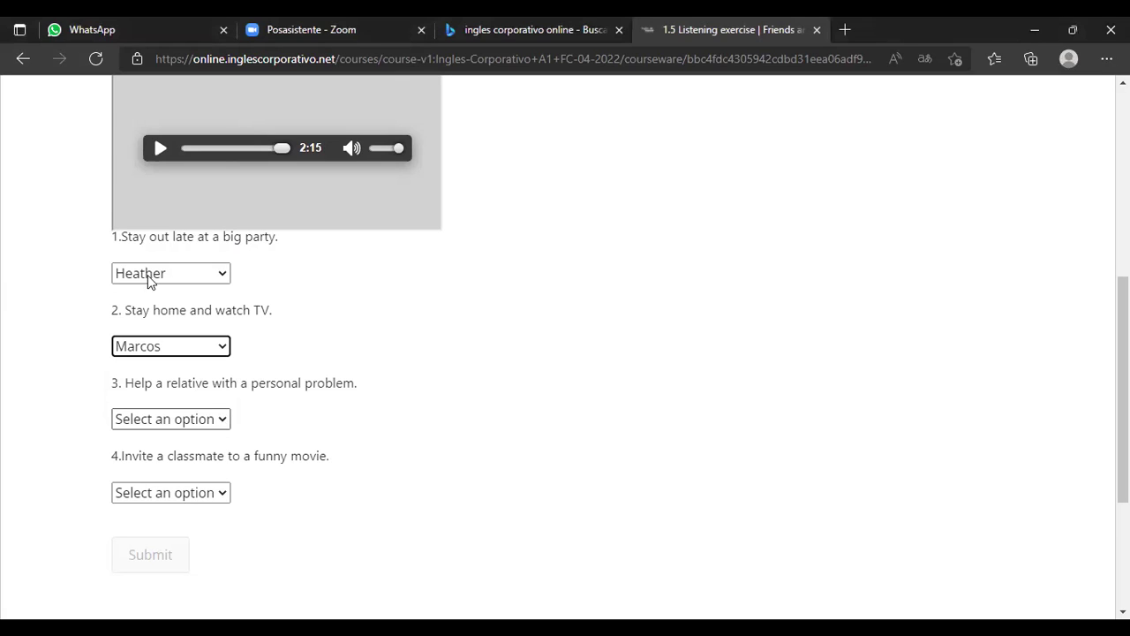
Replay the exercise audio from the beginning and look over the exercise page and its questions.
mouse_move(124, 110)
click(158, 148)
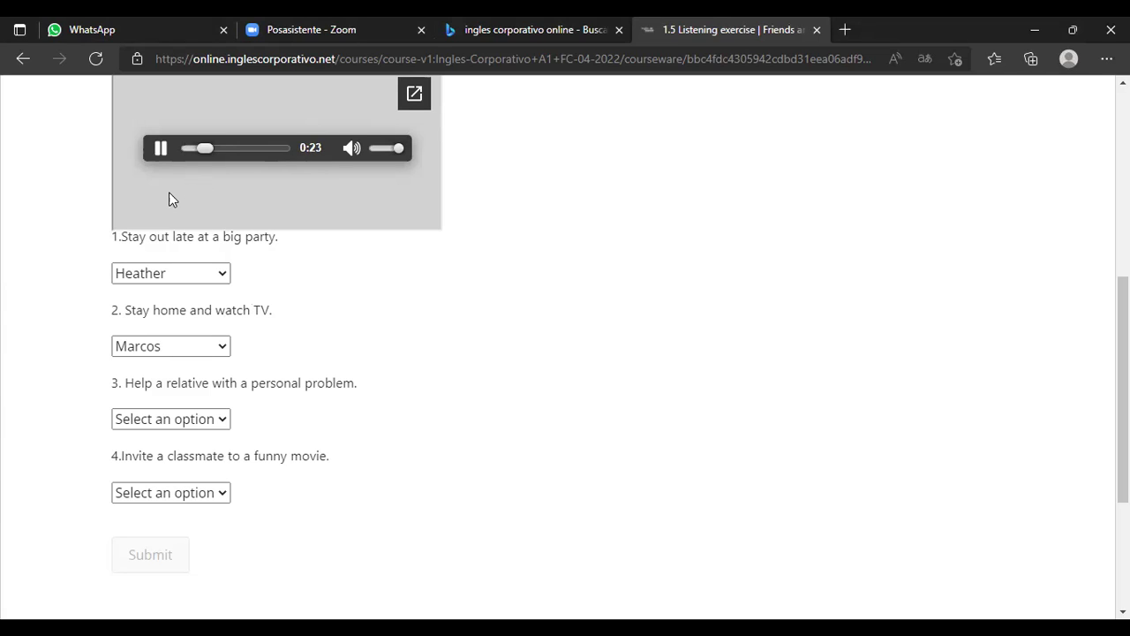
scroll(239, 397, up, 1)
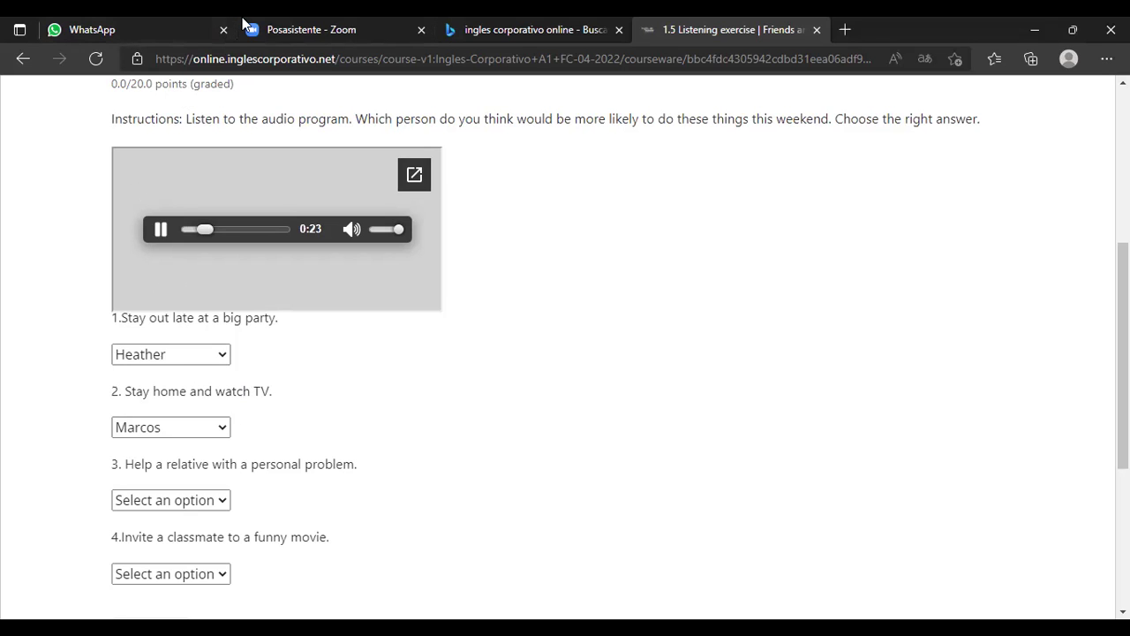
scroll(194, 397, down, 1)
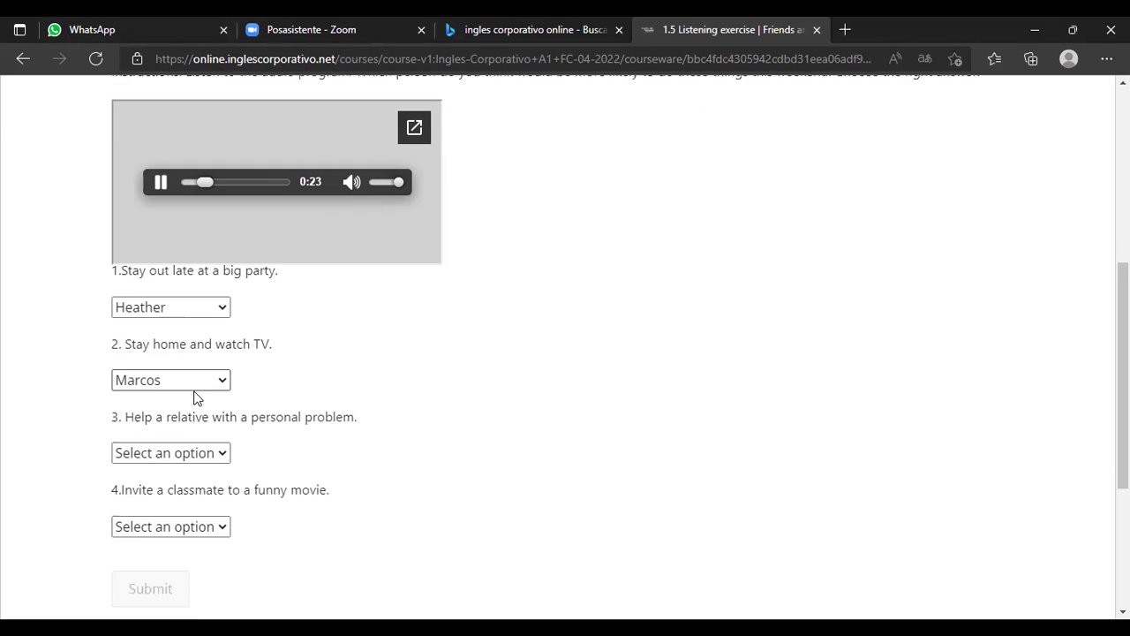
scroll(206, 379, up, 3)
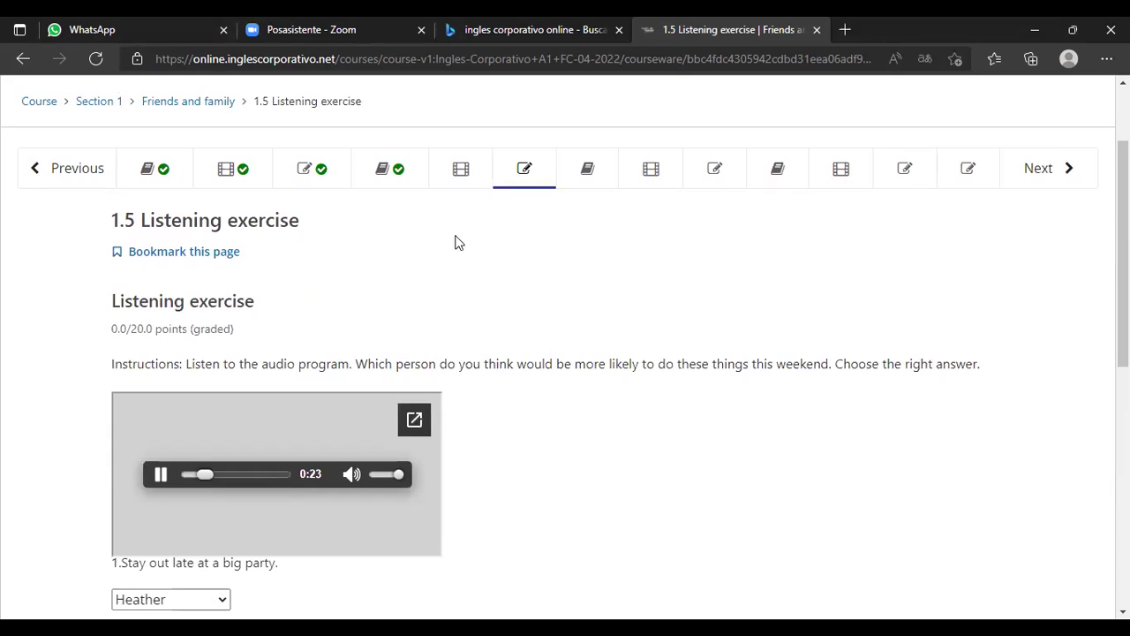
scroll(477, 132, up, 1)
scroll(433, 164, down, 5)
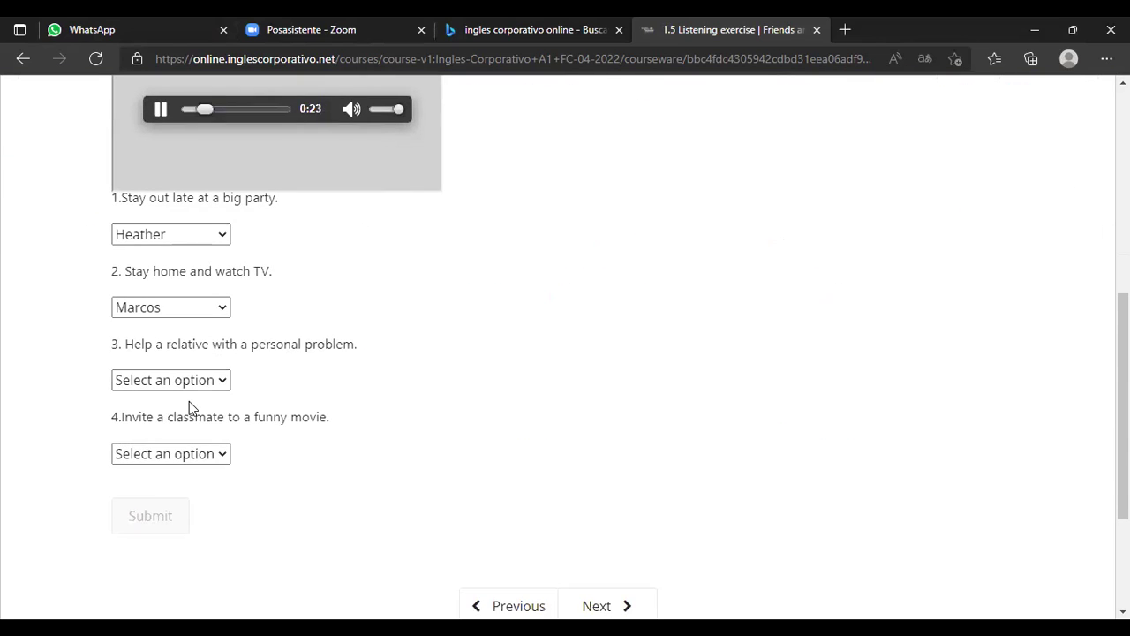
scroll(242, 222, up, 2)
scroll(222, 263, down, 1)
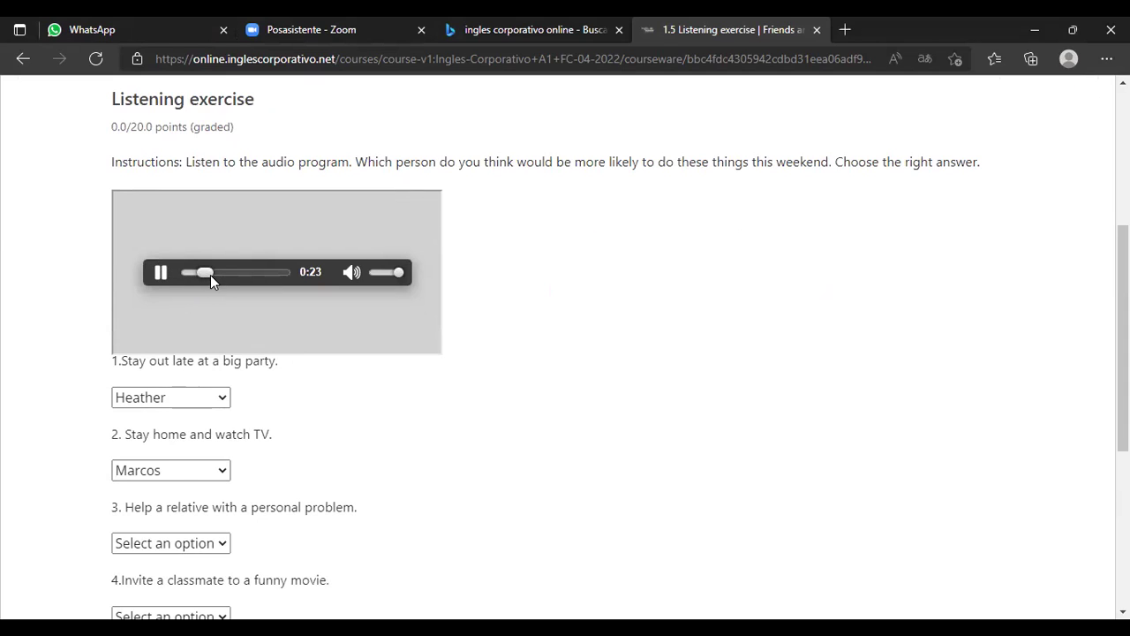
Try to get the stalled audio playing by seeking to 0:49, returning to the start and toggling playback.
drag(202, 273, 220, 273)
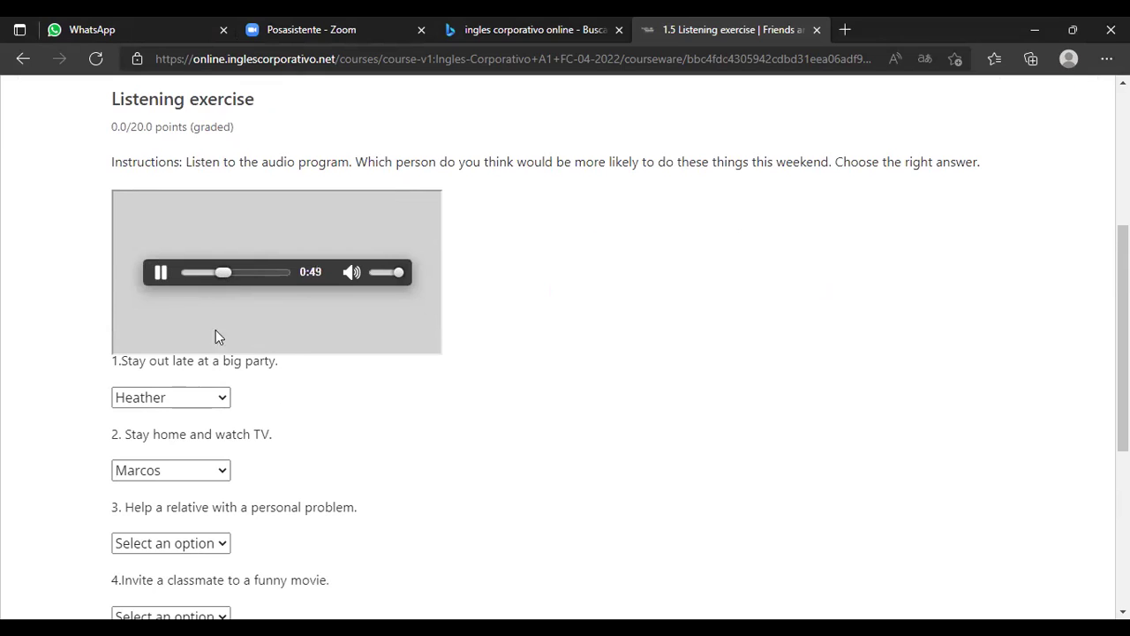
click(160, 271)
drag(220, 273, 184, 265)
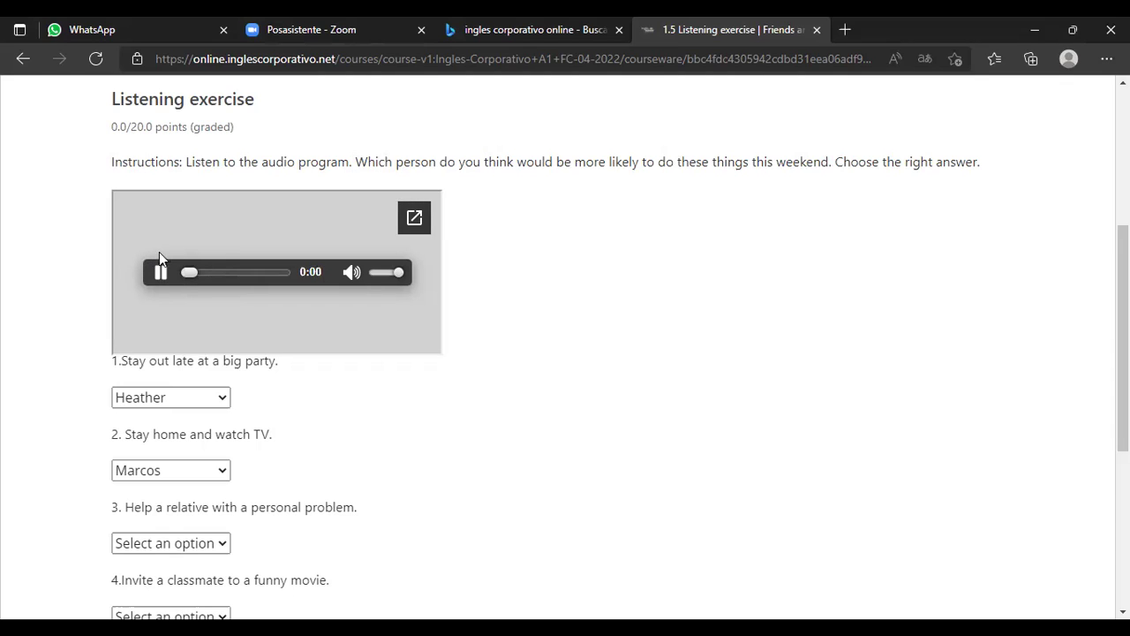
click(167, 276)
click(167, 275)
mouse_move(193, 276)
mouse_down()
mouse_move(205, 279)
mouse_move(186, 280)
mouse_up()
scroll(274, 274, down, 3)
scroll(278, 283, up, 5)
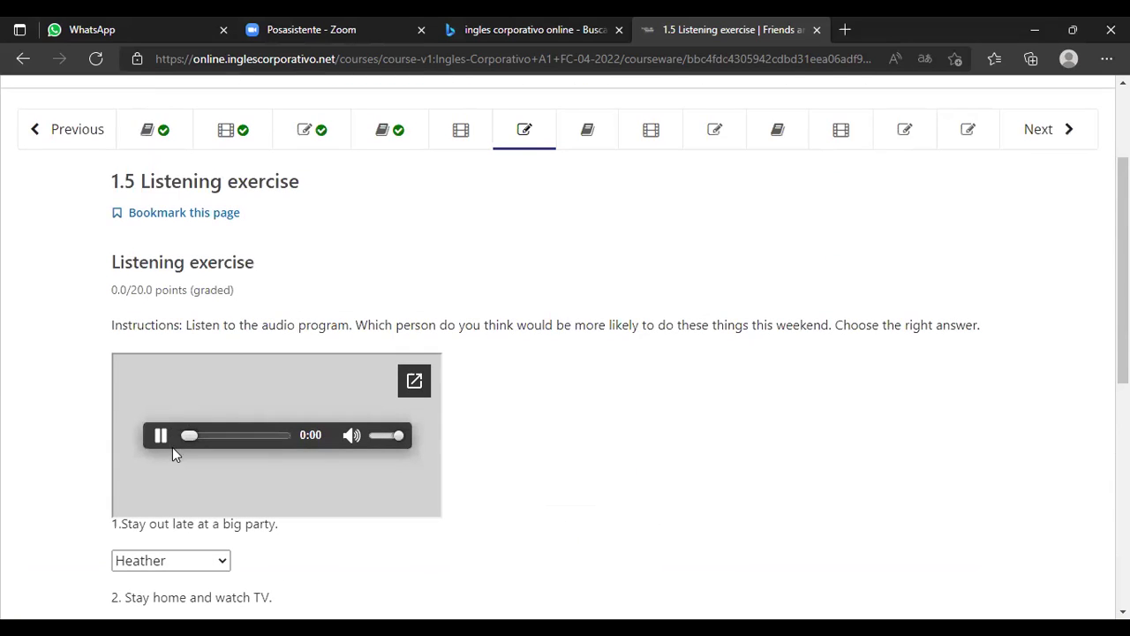
click(161, 436)
scroll(232, 425, down, 2)
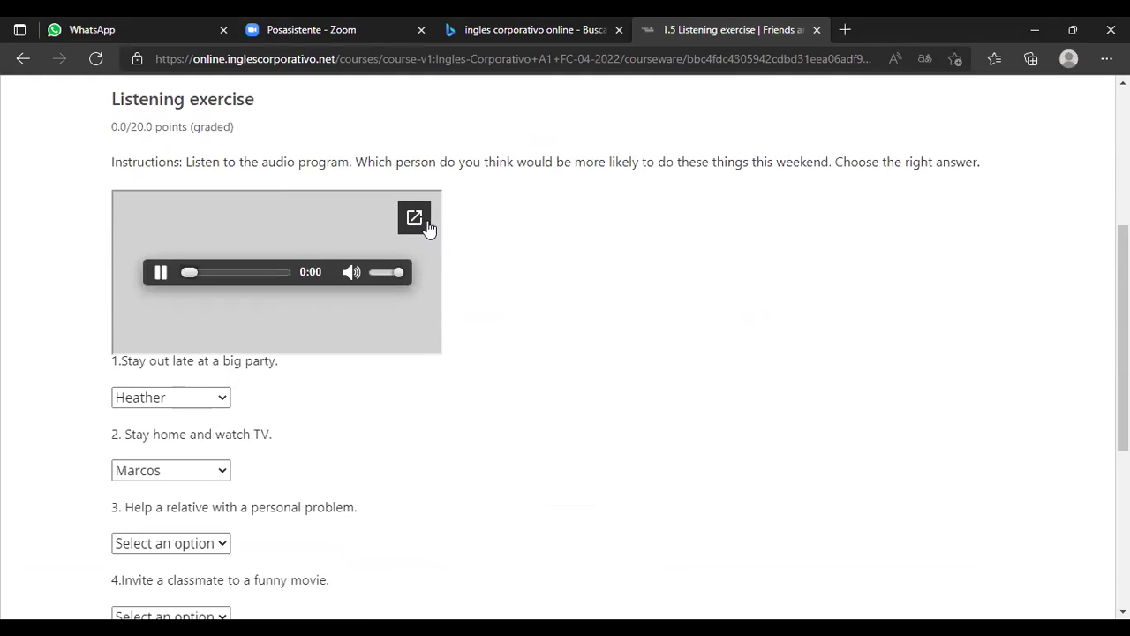
Open the exercise's audio track in a separate Google Drive tab and start its playback.
click(414, 218)
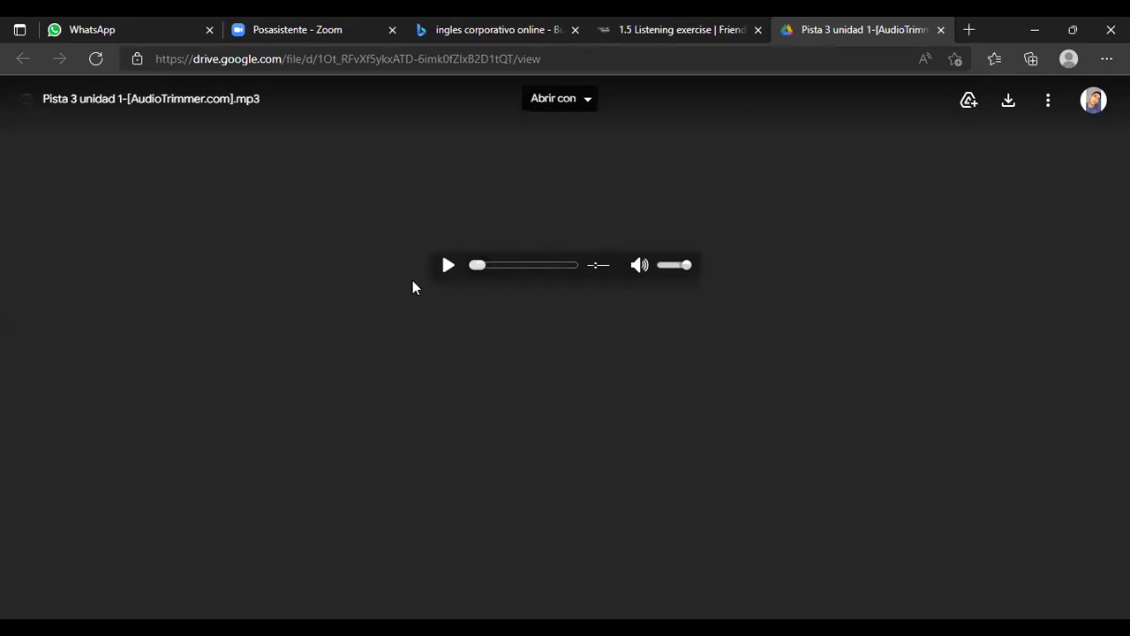
click(448, 265)
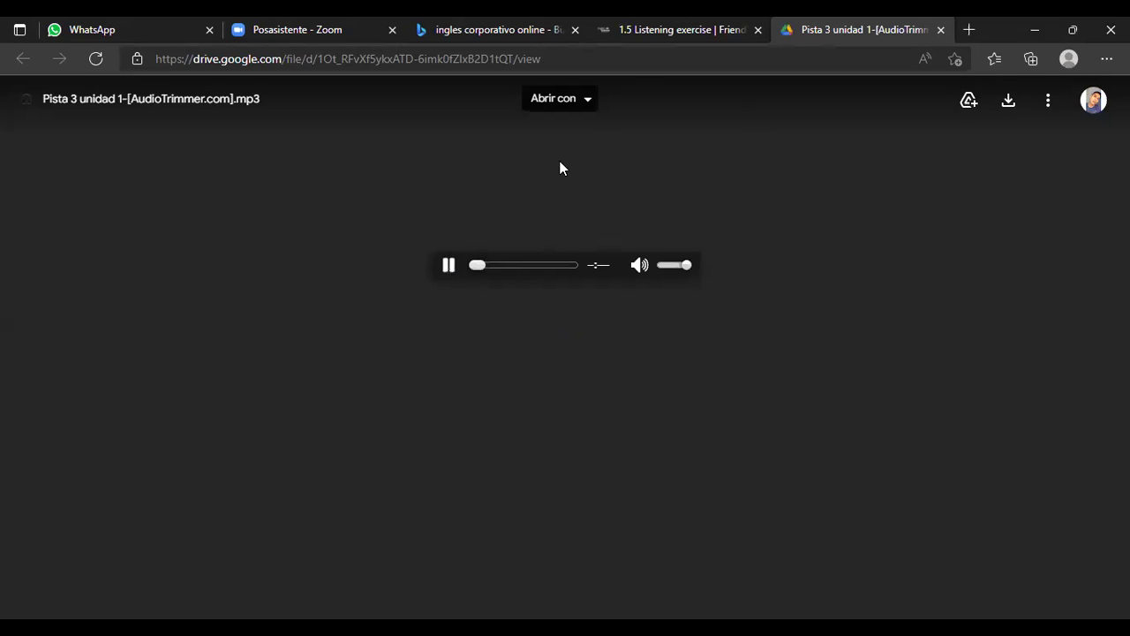